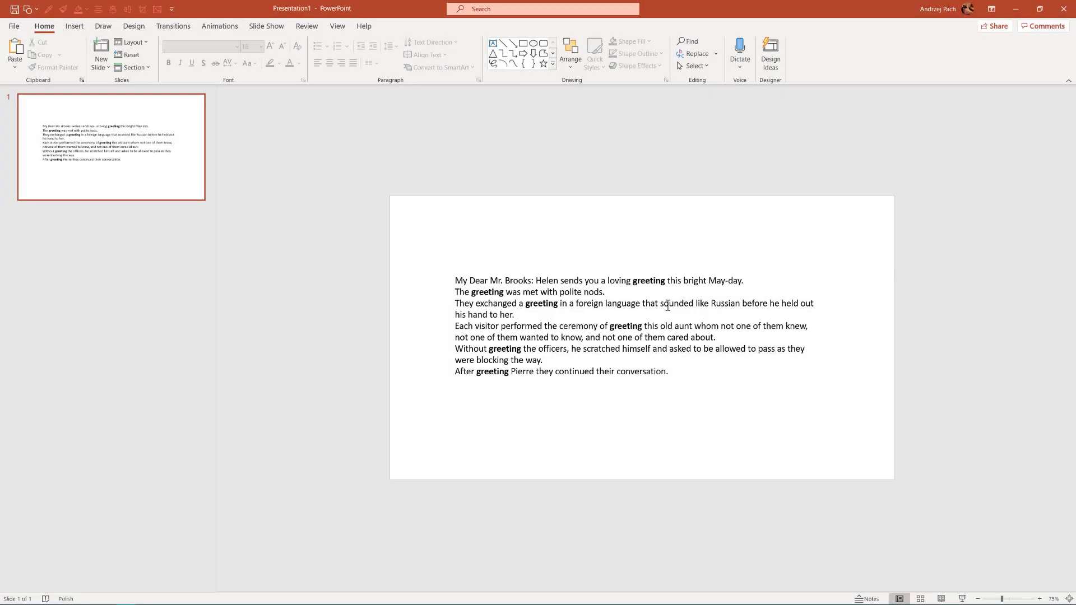
Apply a 0.50-second Brush Color emphasis to the six-sentence text box, replacing a trial Font Color
click(651, 274)
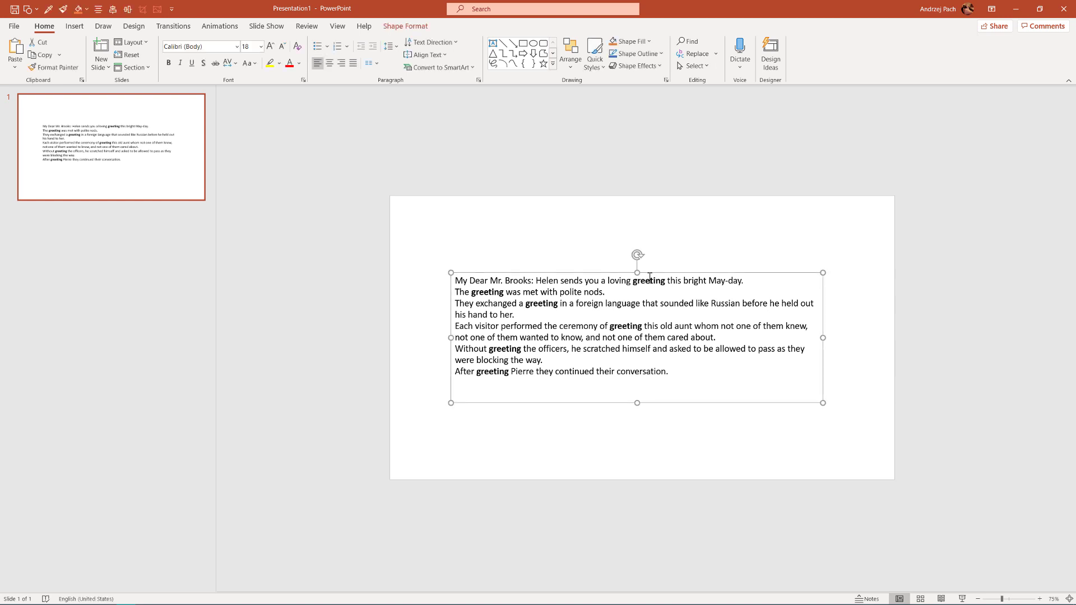
click(230, 31)
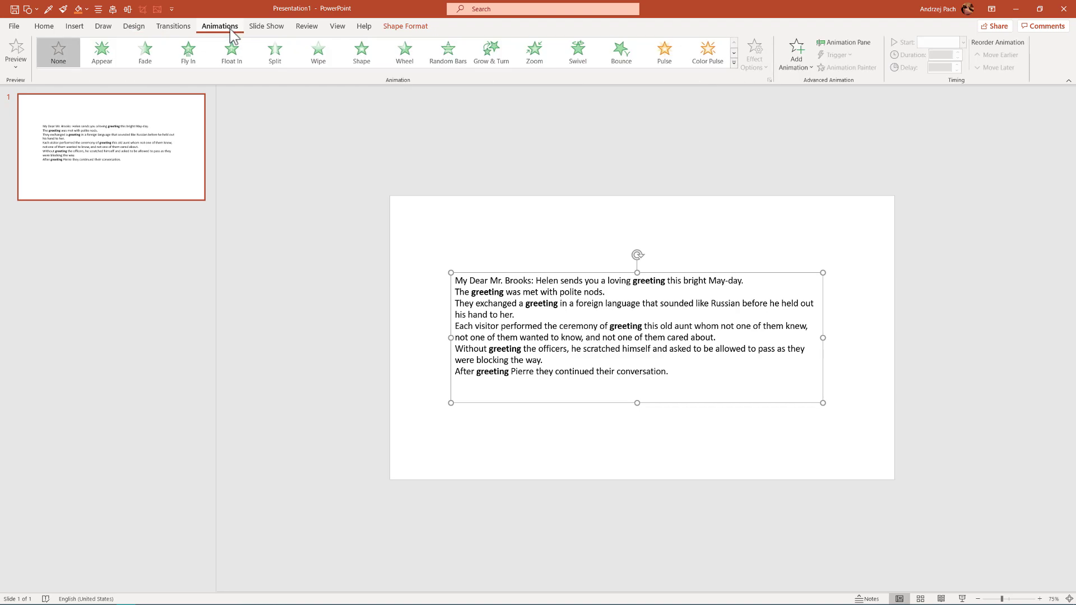
click(733, 62)
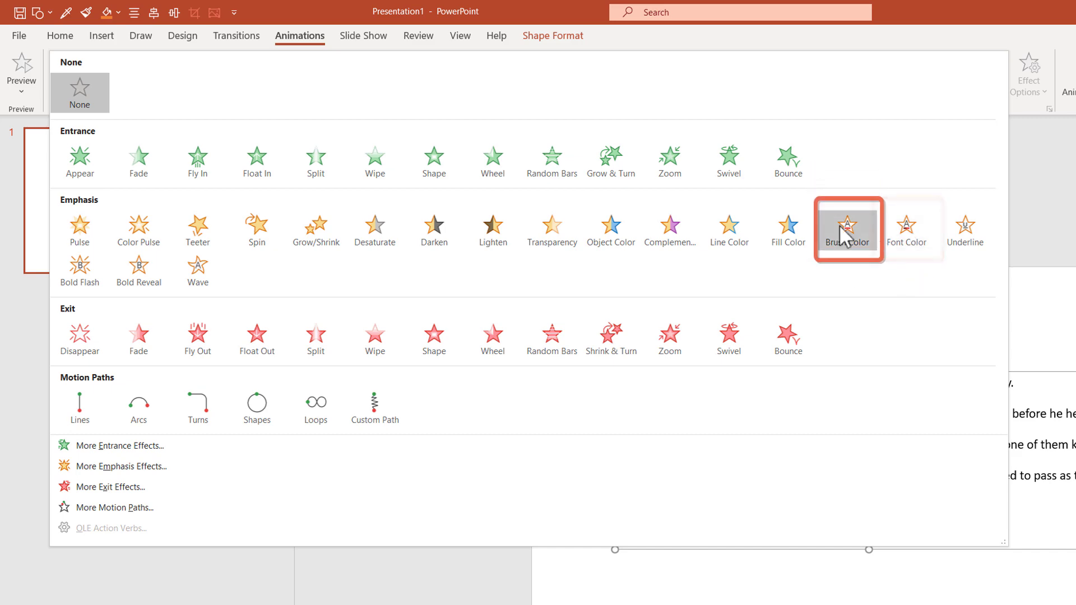
click(906, 230)
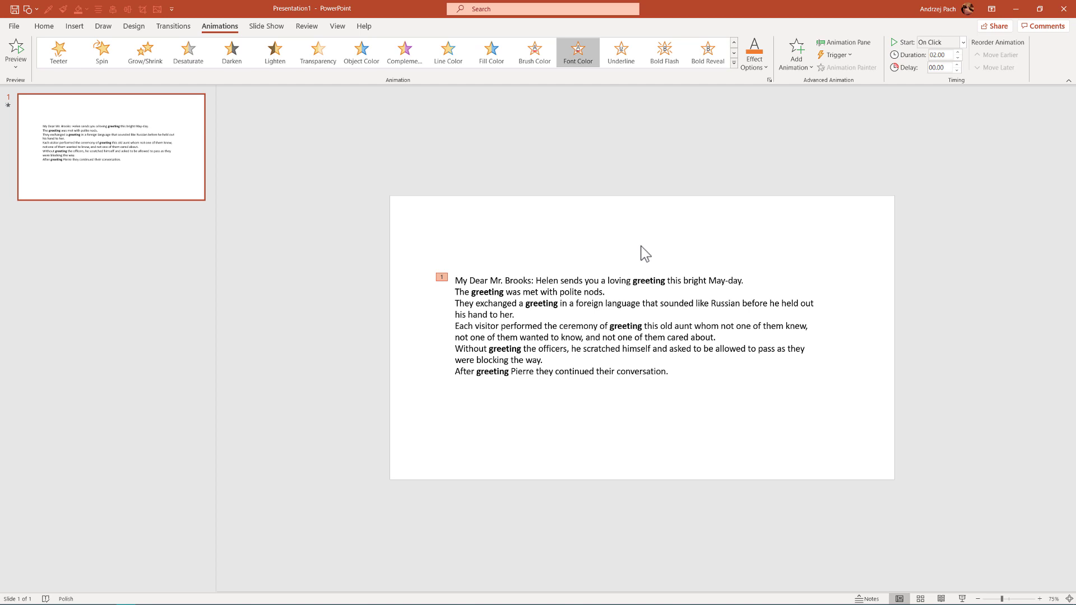
click(537, 65)
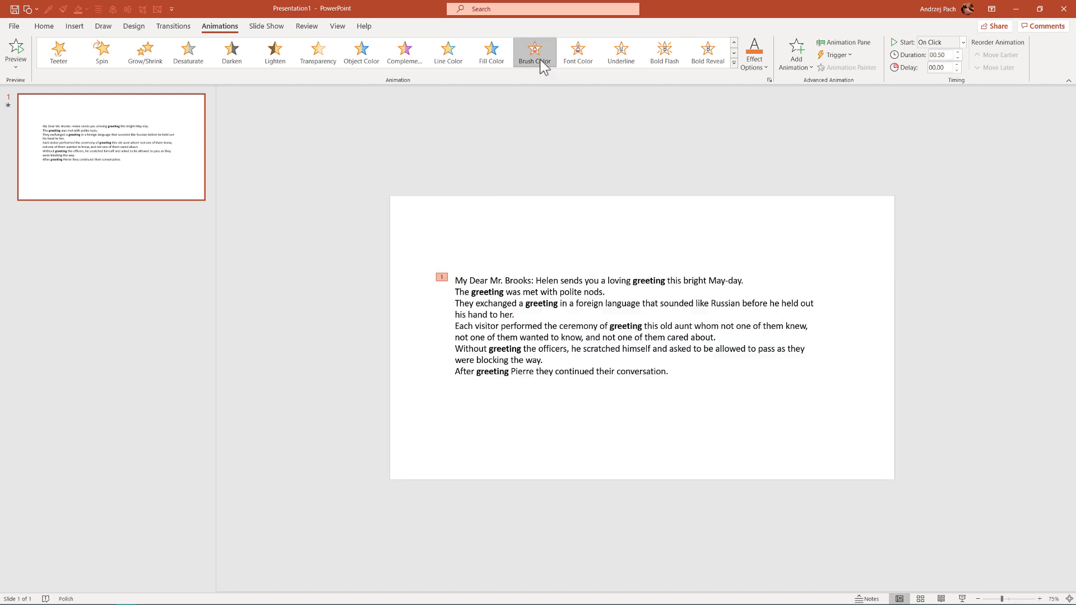
Open the Animation Pane beside the slide, listing the text box's single on-click Brush Color entry
click(574, 280)
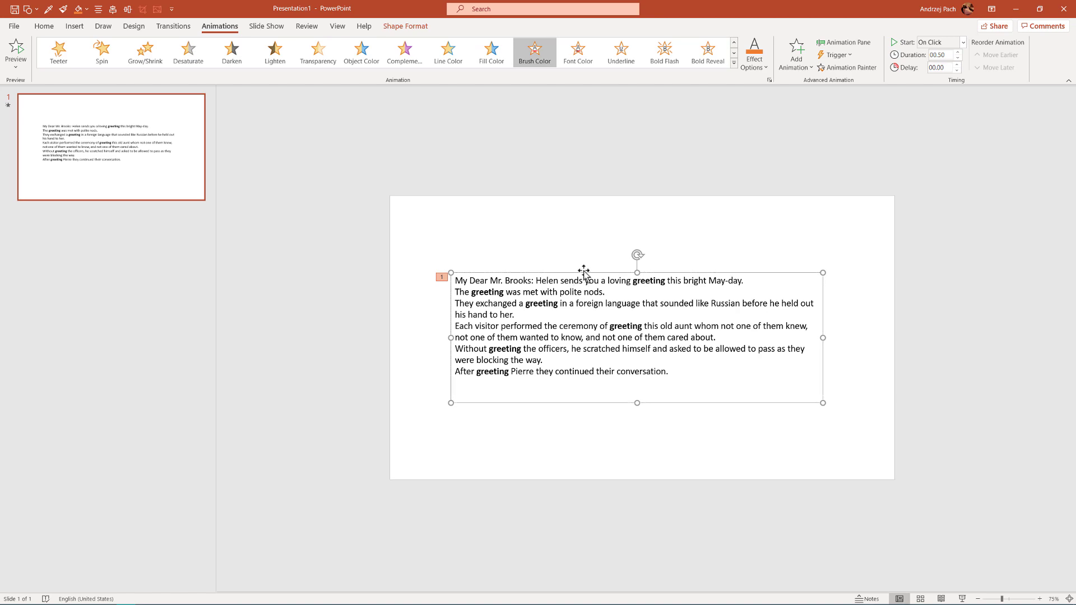
click(845, 42)
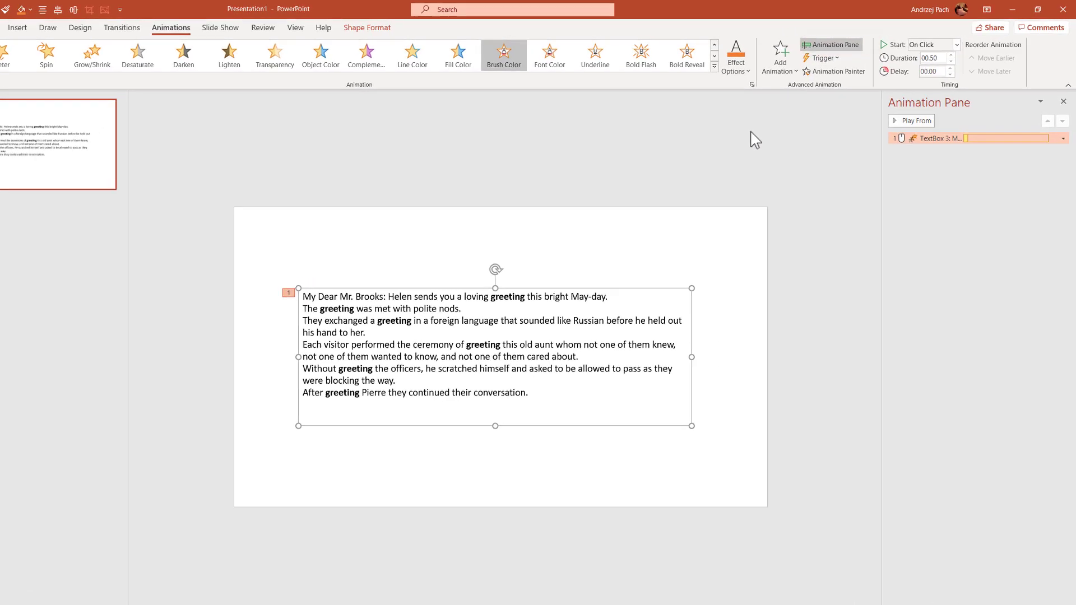
click(1063, 138)
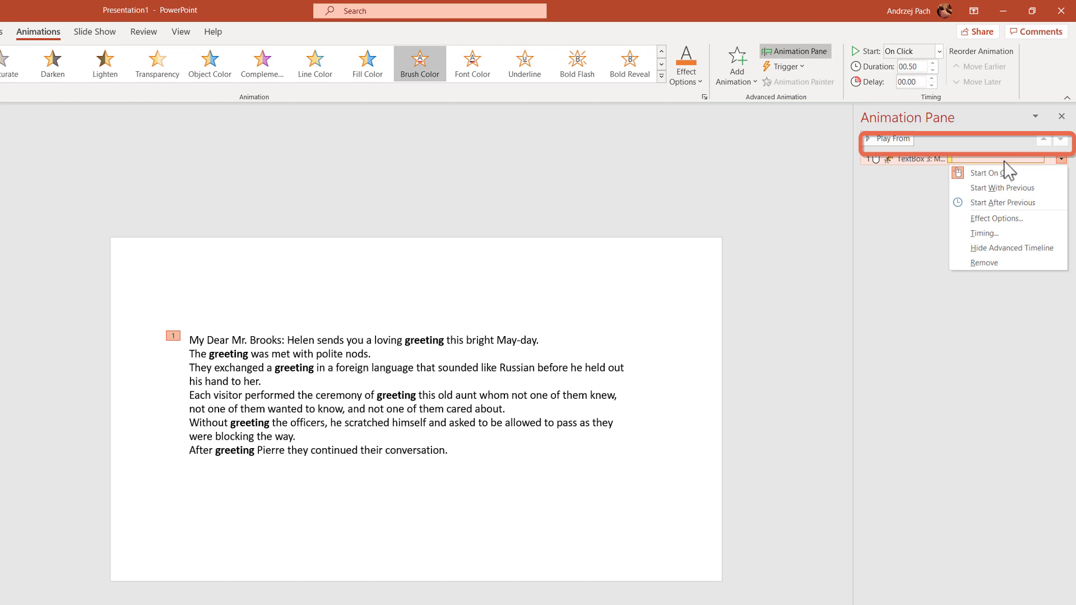
click(1006, 172)
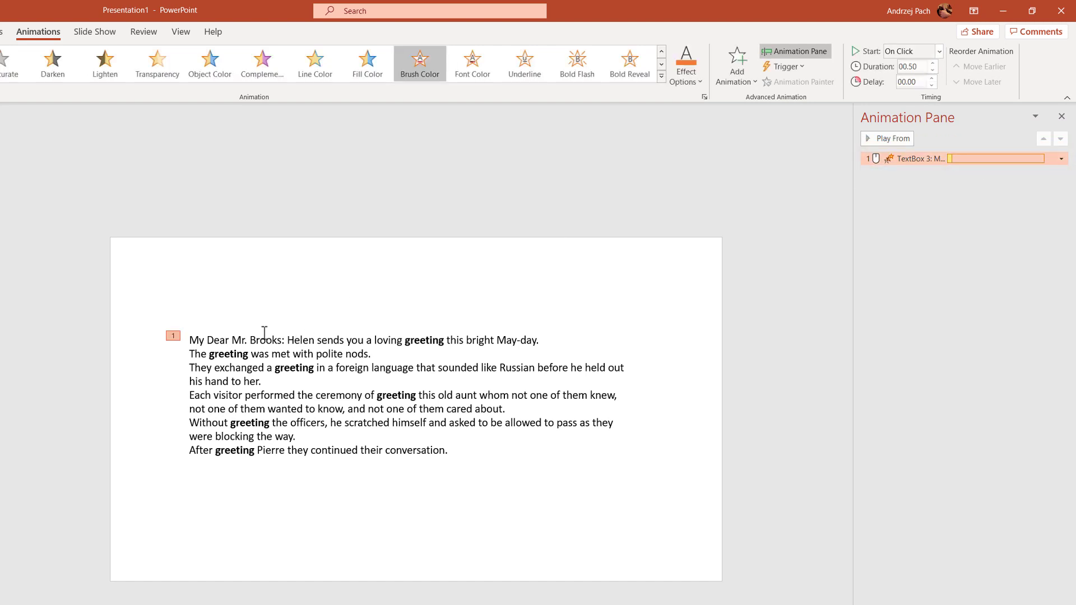
click(175, 354)
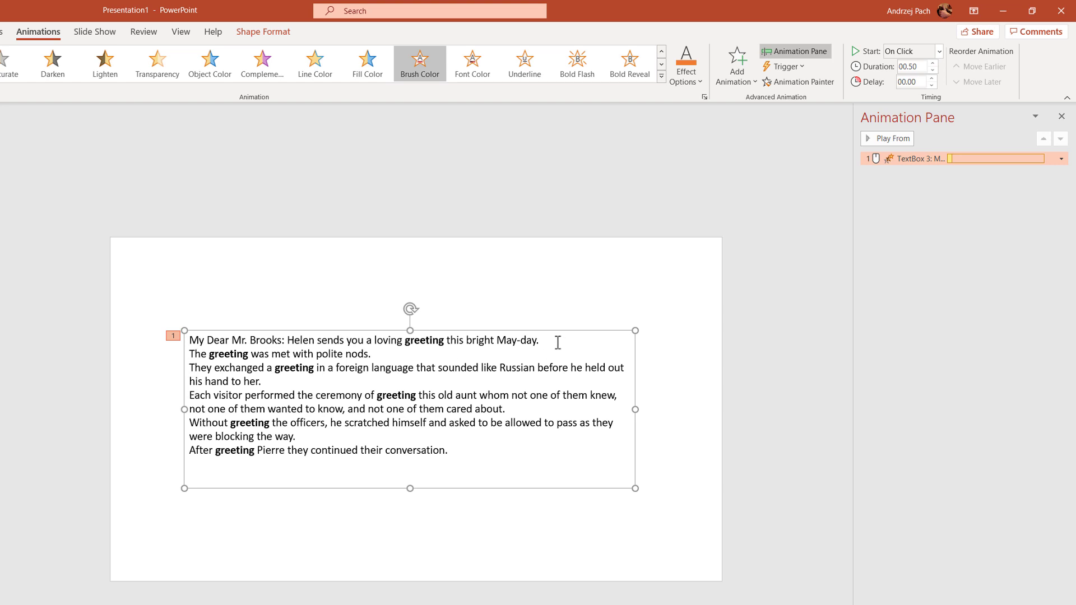
Set the Brush Color effect to group text By 1st Level Paragraphs, giving six separate animations
double_click(964, 160)
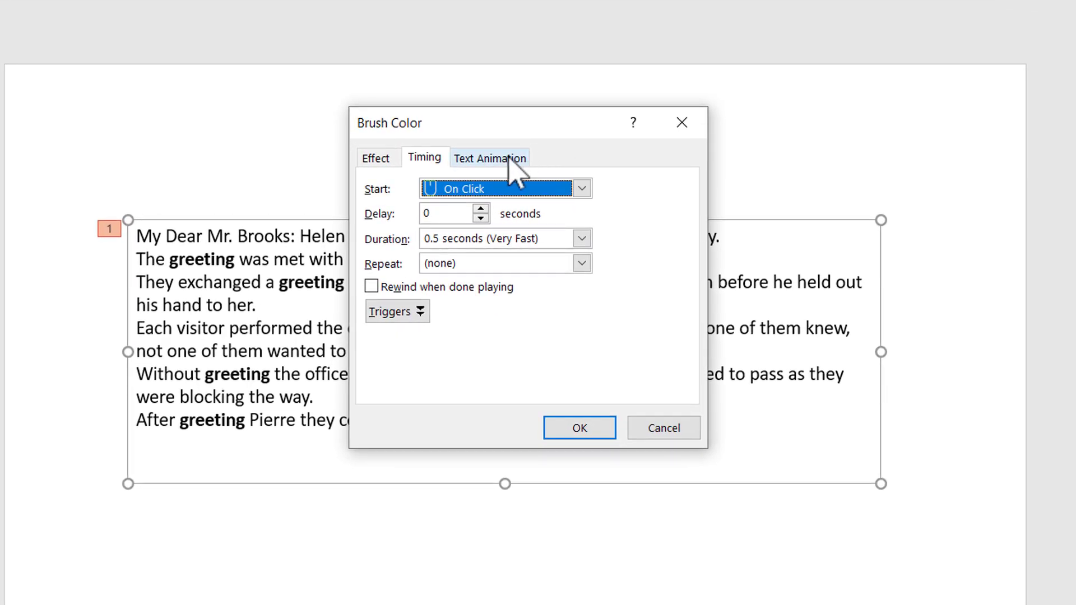
click(441, 250)
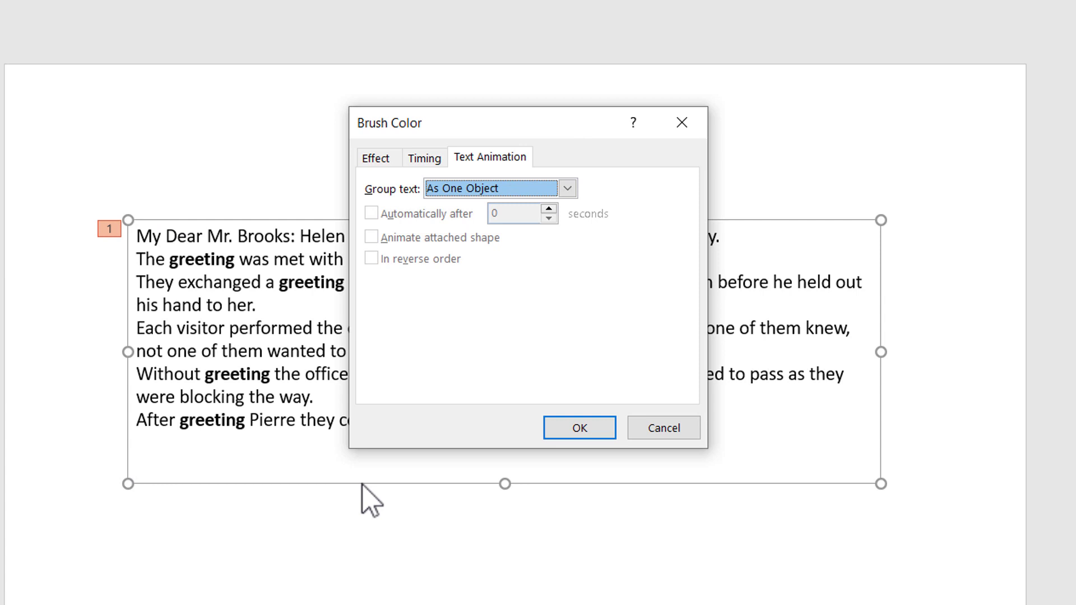
click(496, 191)
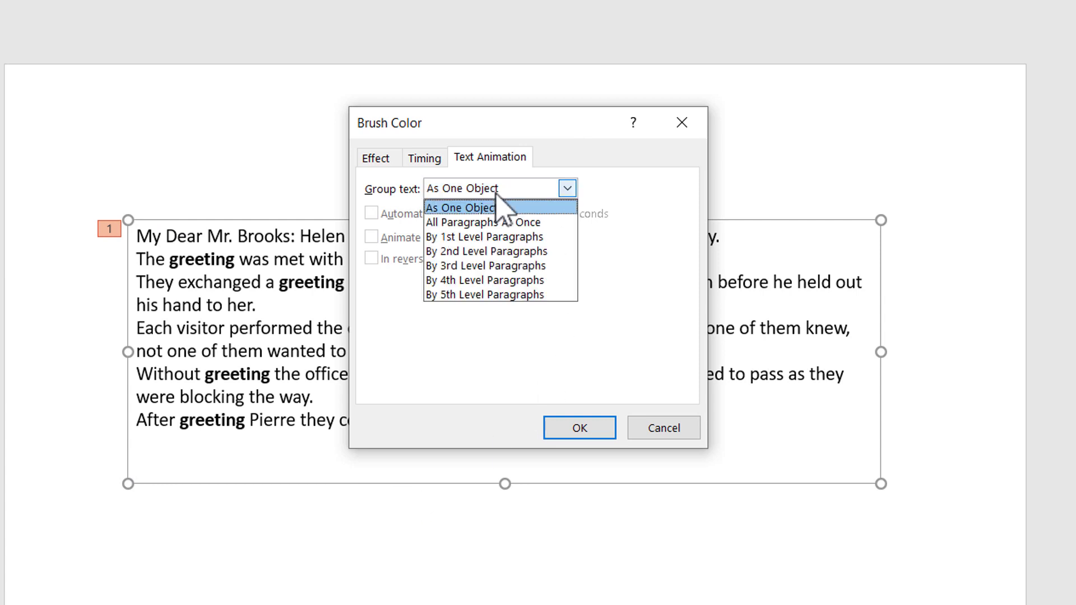
click(474, 237)
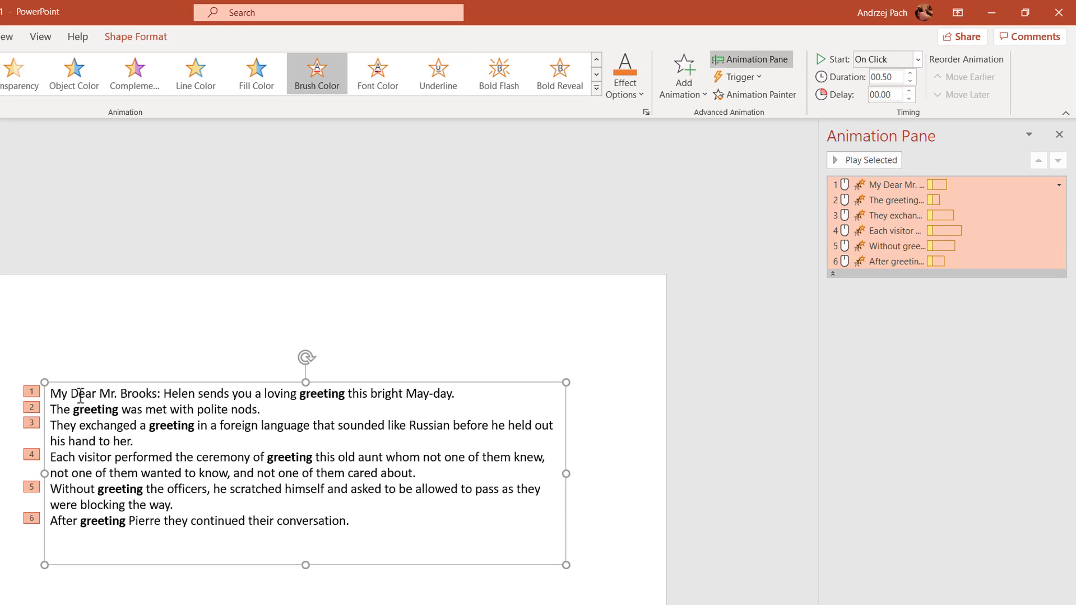
Open the Brush Color effect dialog for the first sentence's animation in the Animation Pane
click(80, 395)
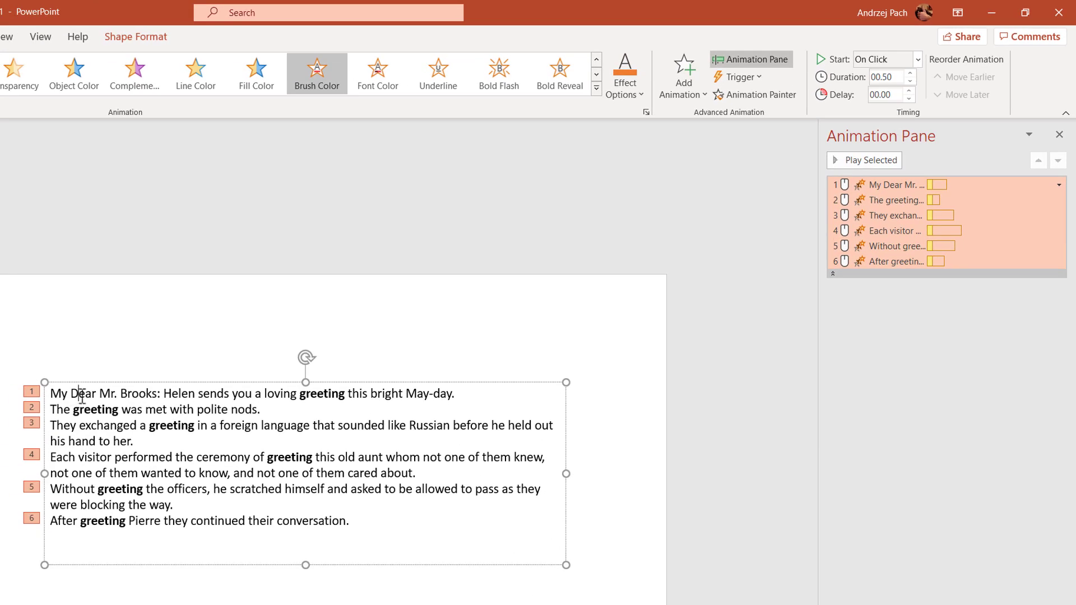
click(951, 183)
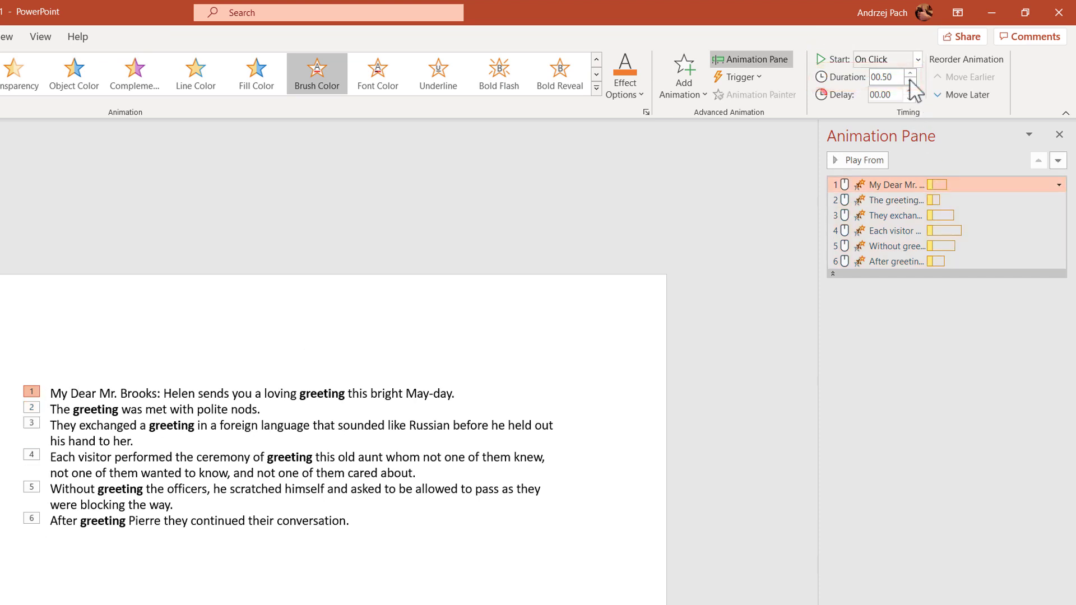
double_click(936, 183)
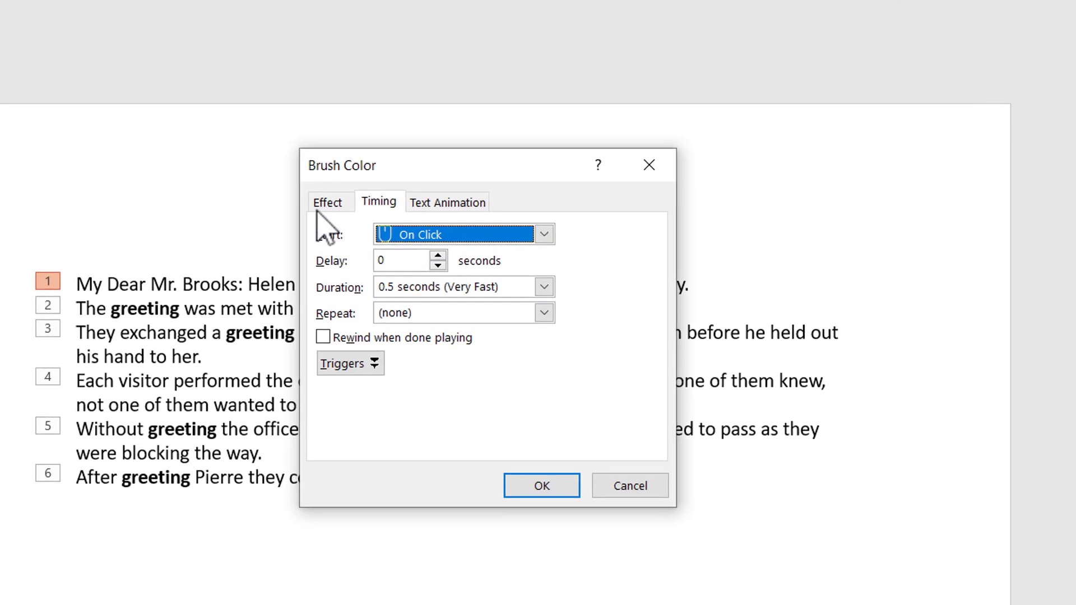
Make the first sentence's Brush Color animate by word with a 6% delay, then deselect the box
click(326, 204)
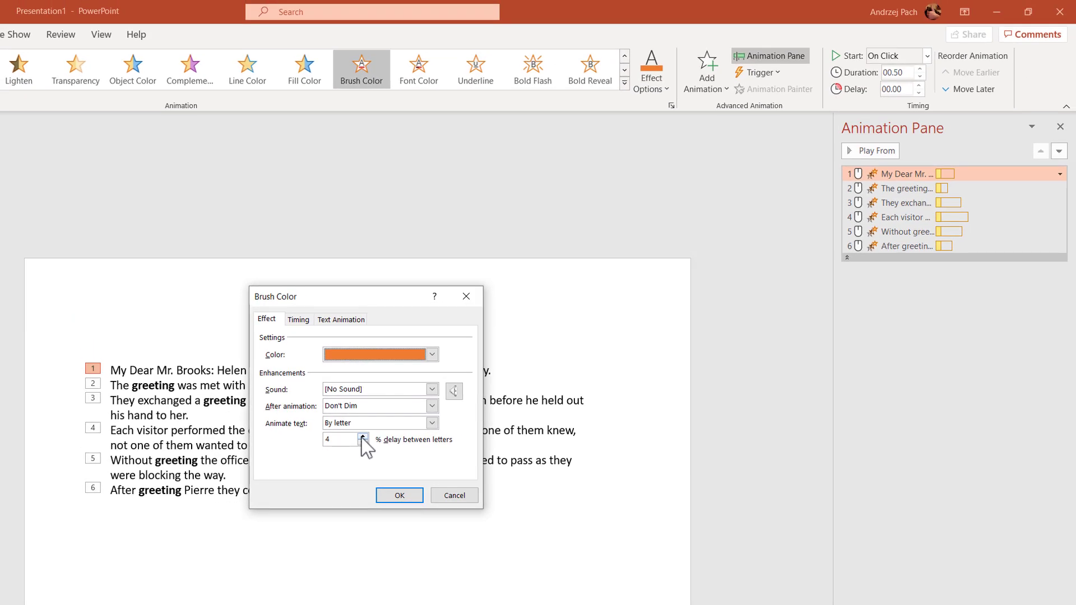
click(359, 423)
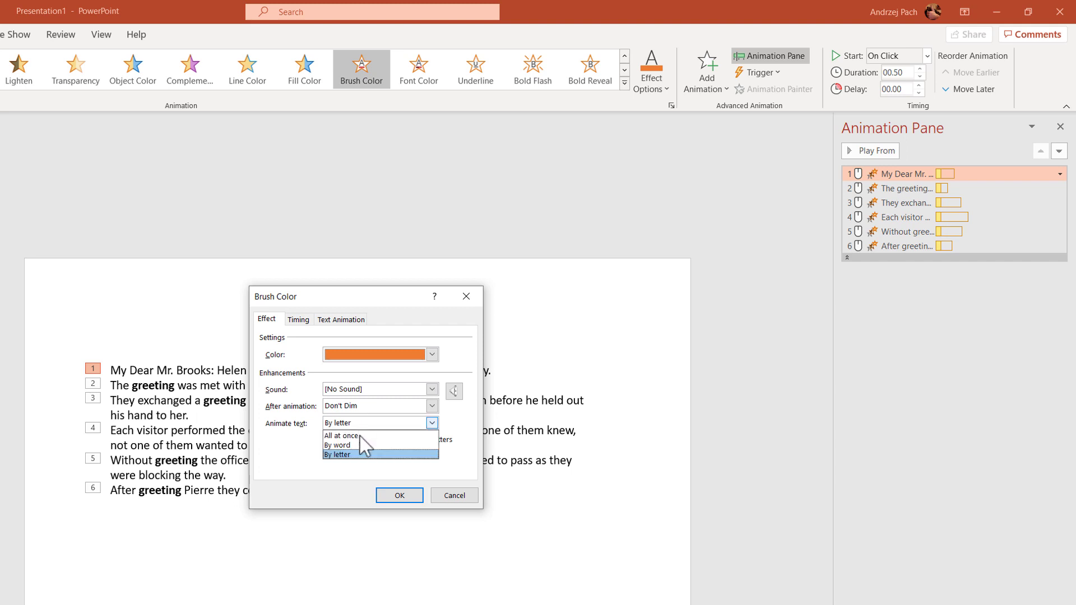
click(356, 445)
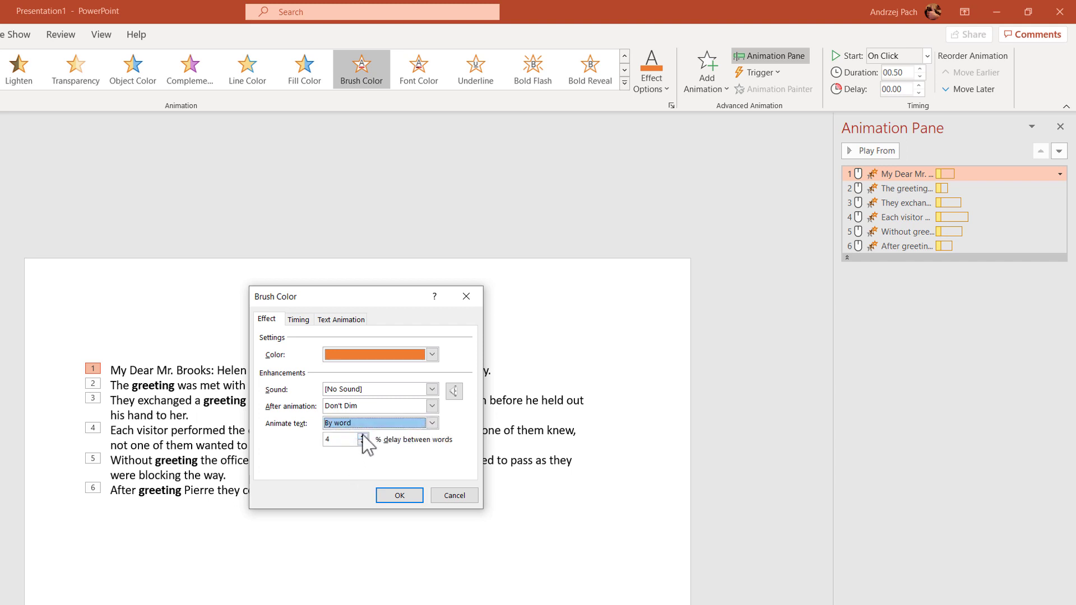
click(363, 436)
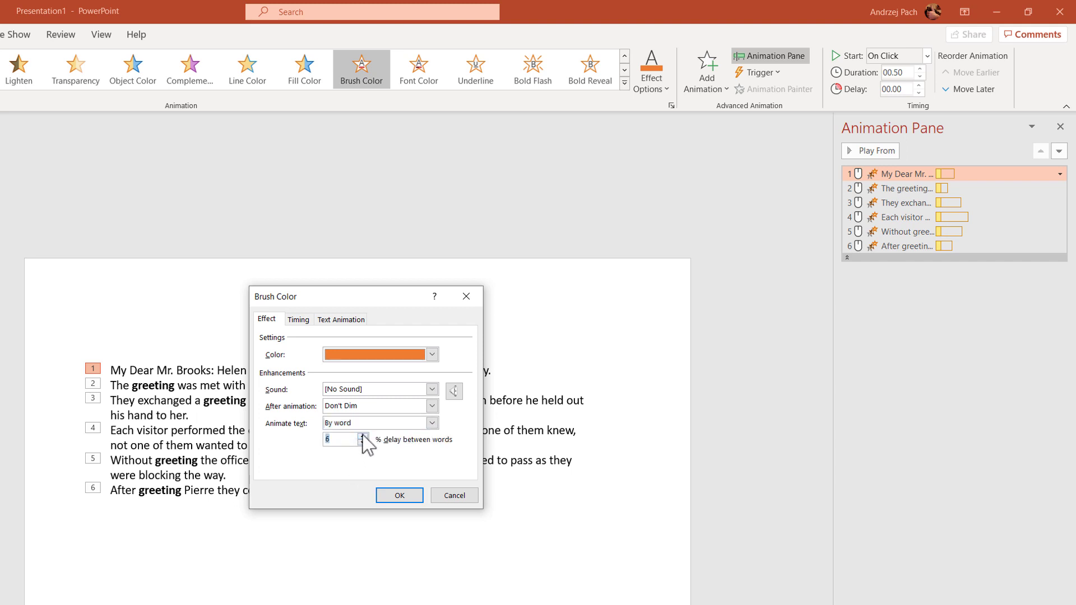
click(397, 499)
click(135, 371)
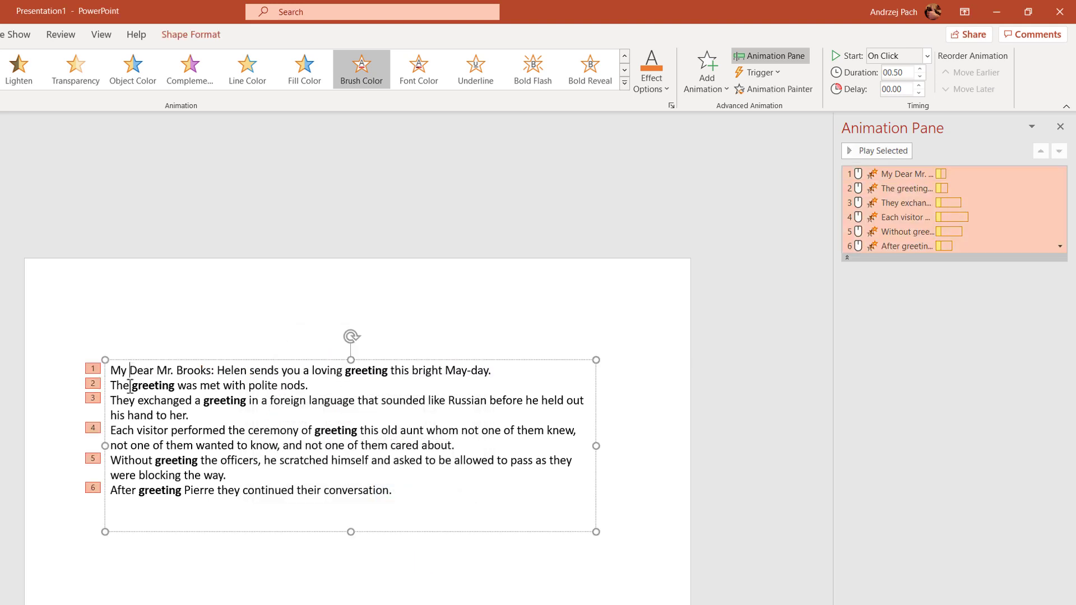
click(194, 556)
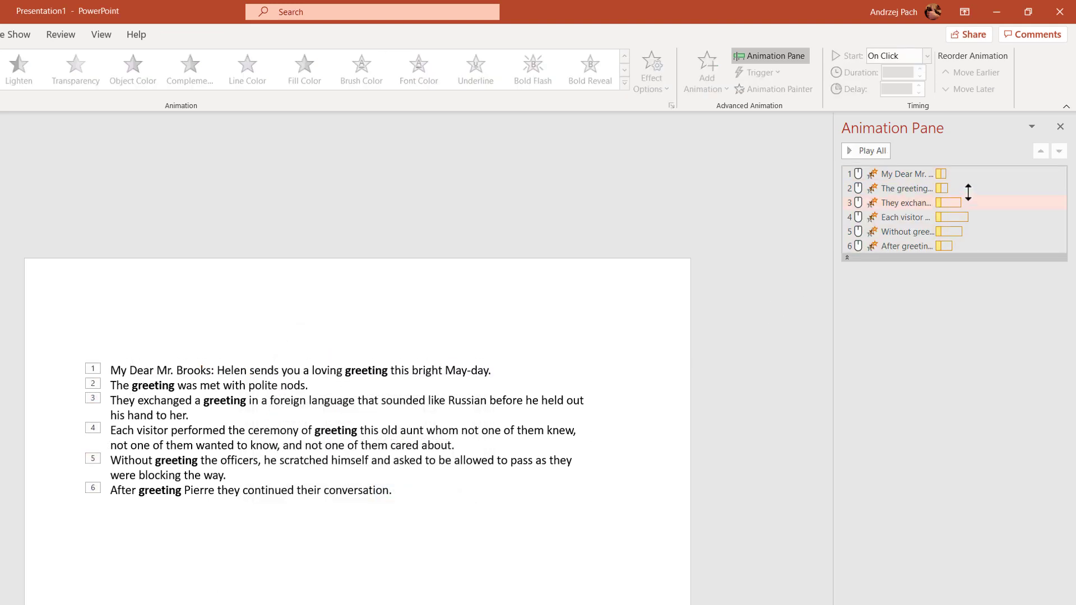
Raise the first paragraph's Brush Color duration from 00.50 to 02.00 seconds
click(952, 174)
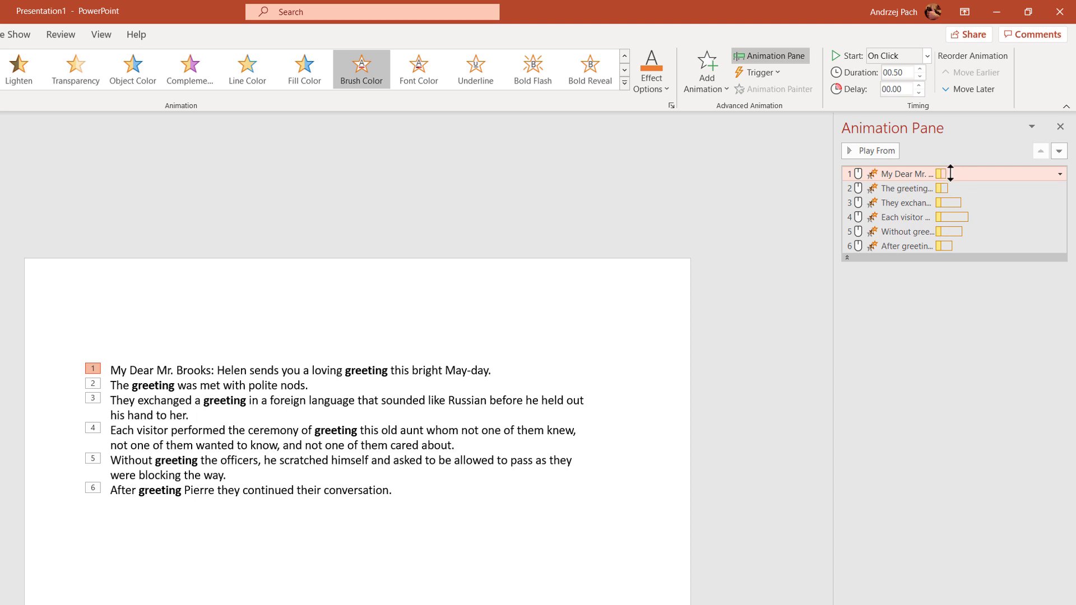
click(919, 68)
click(919, 69)
click(919, 69)
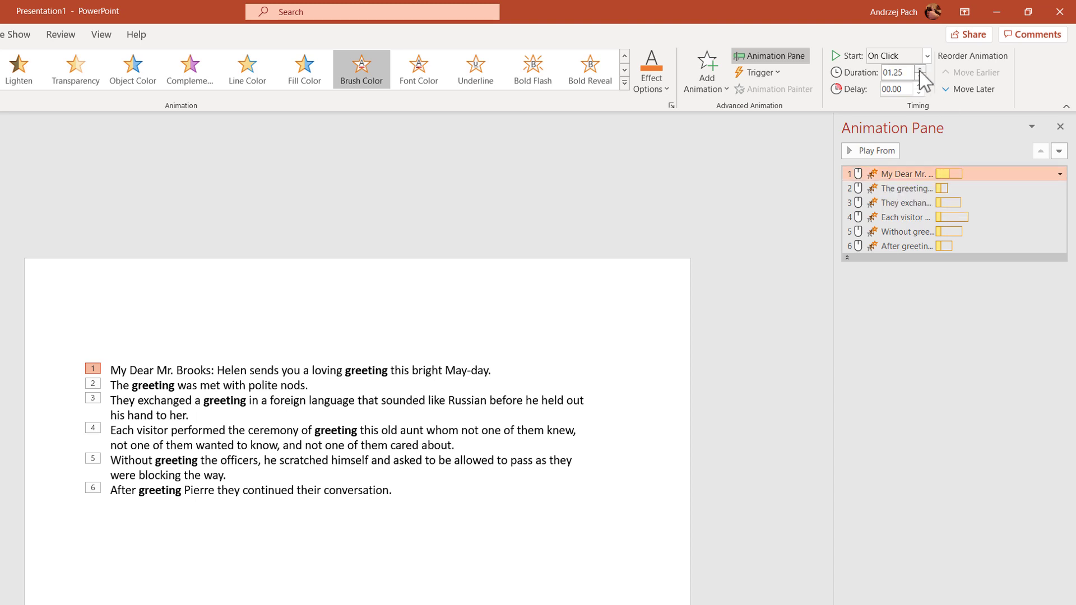
click(919, 68)
click(919, 68)
click(919, 69)
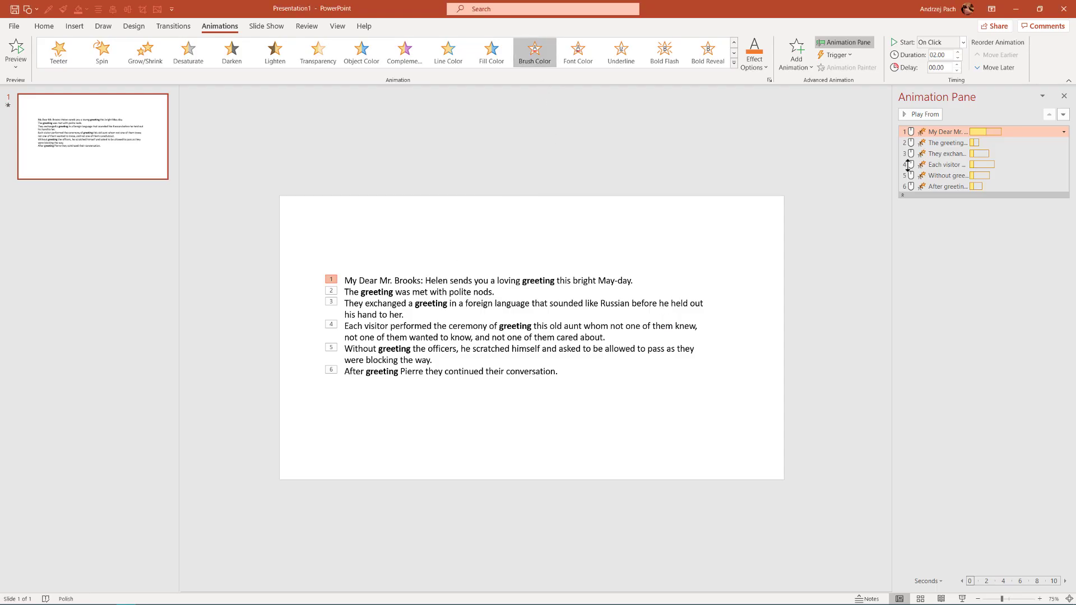
Switch the first paragraph's effect to Font Color, animating by letter with a 5% delay between letters
click(580, 56)
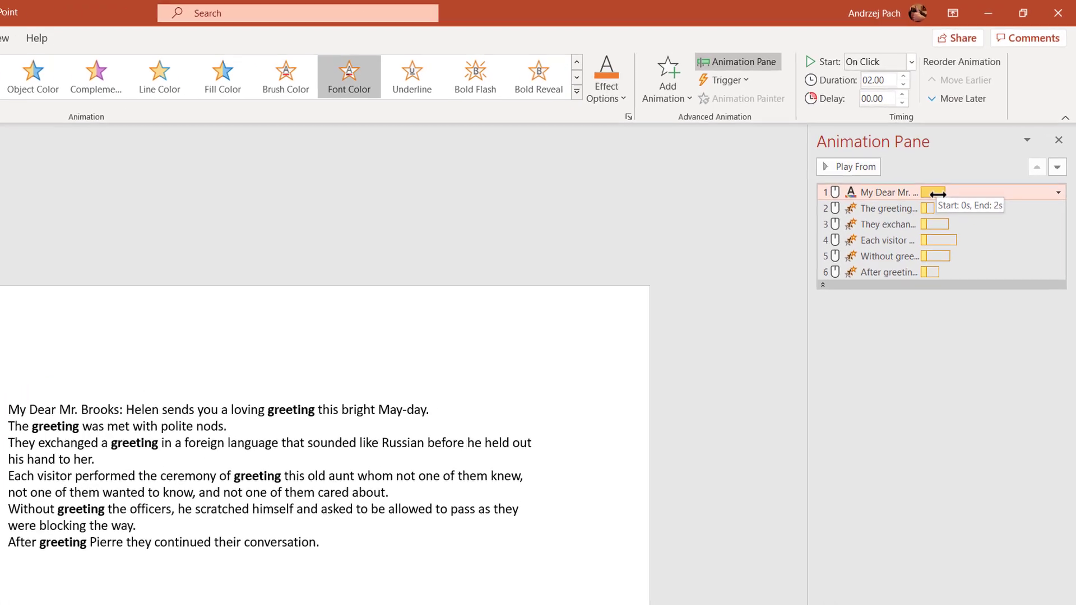
double_click(980, 132)
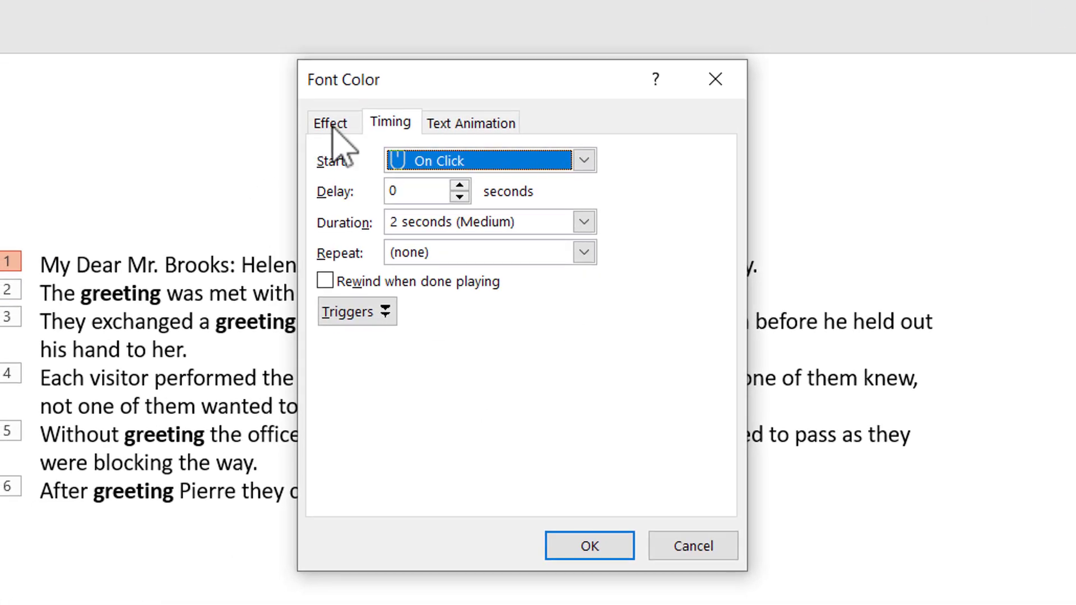
click(267, 201)
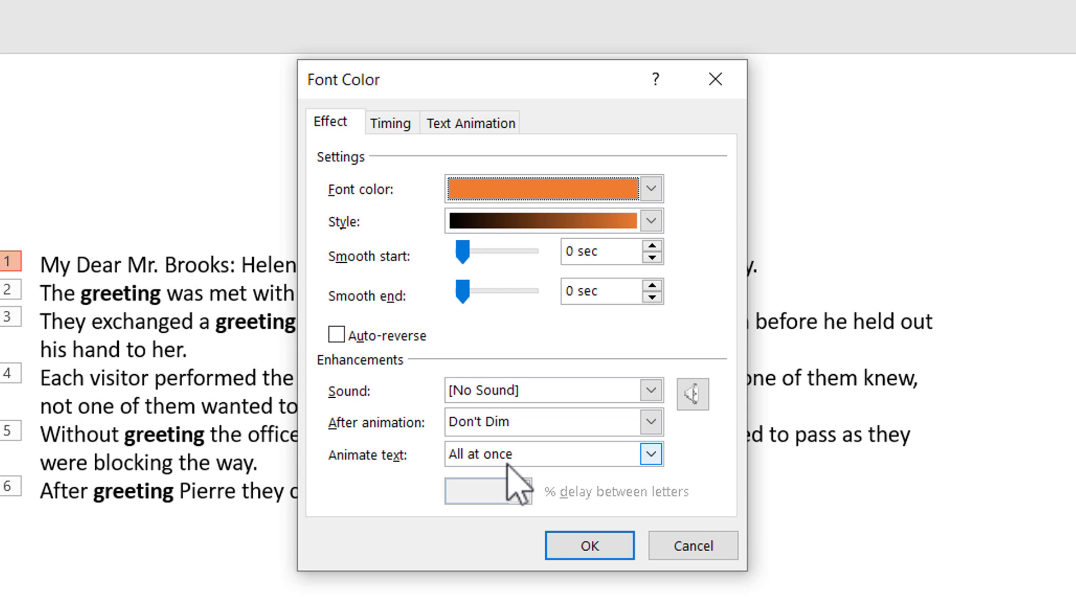
click(521, 453)
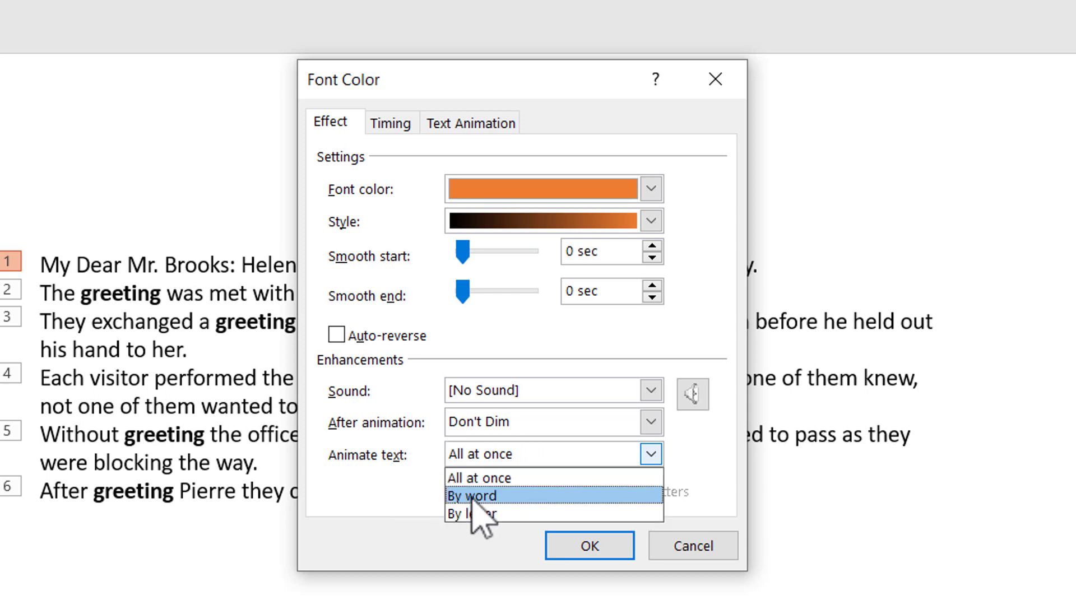
click(496, 512)
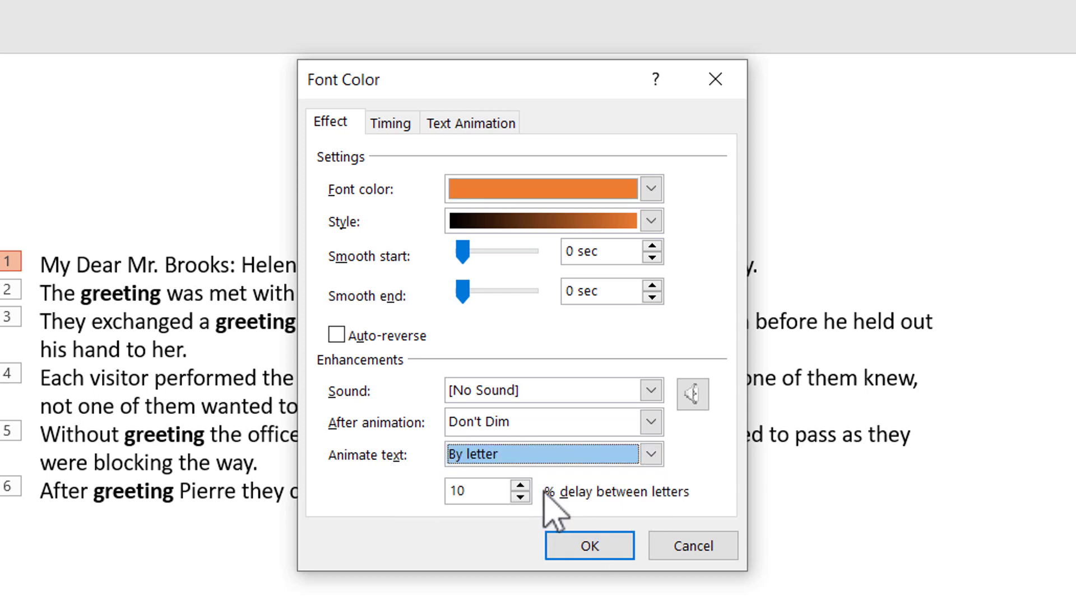
click(520, 497)
click(520, 497)
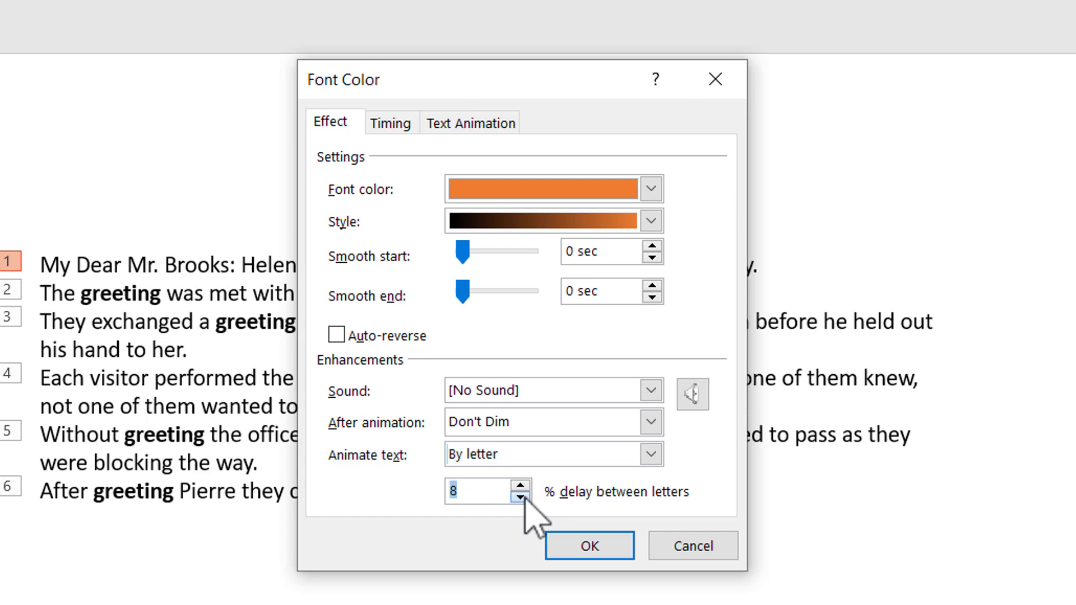
click(520, 497)
click(519, 497)
click(520, 496)
click(588, 546)
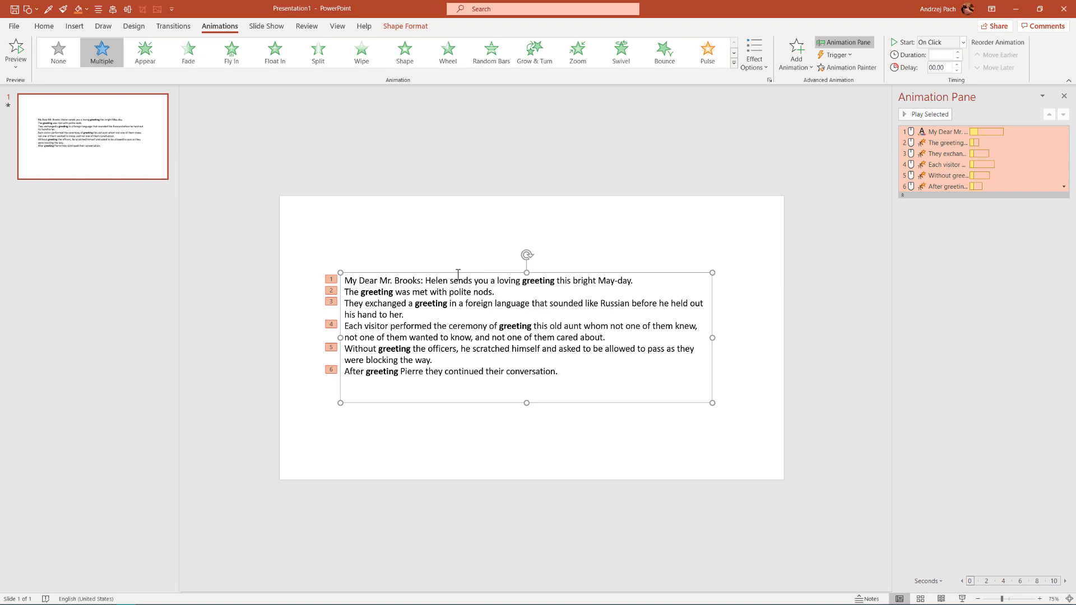
Double-space and centre the six paragraphs, enlarge text to 20 pt, and move and widen the box
click(44, 27)
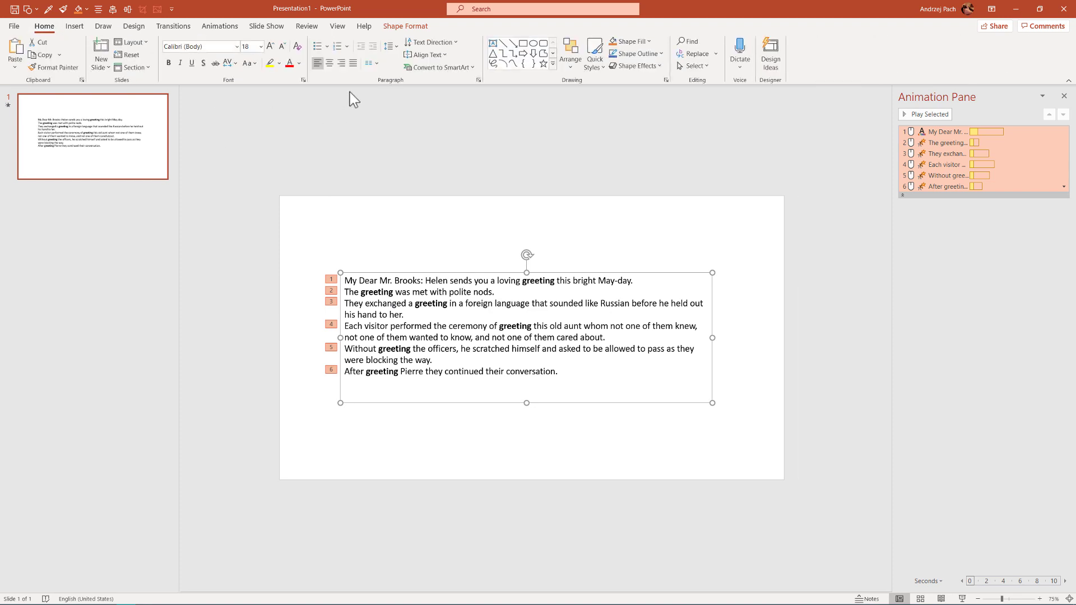
key(ctrl+2)
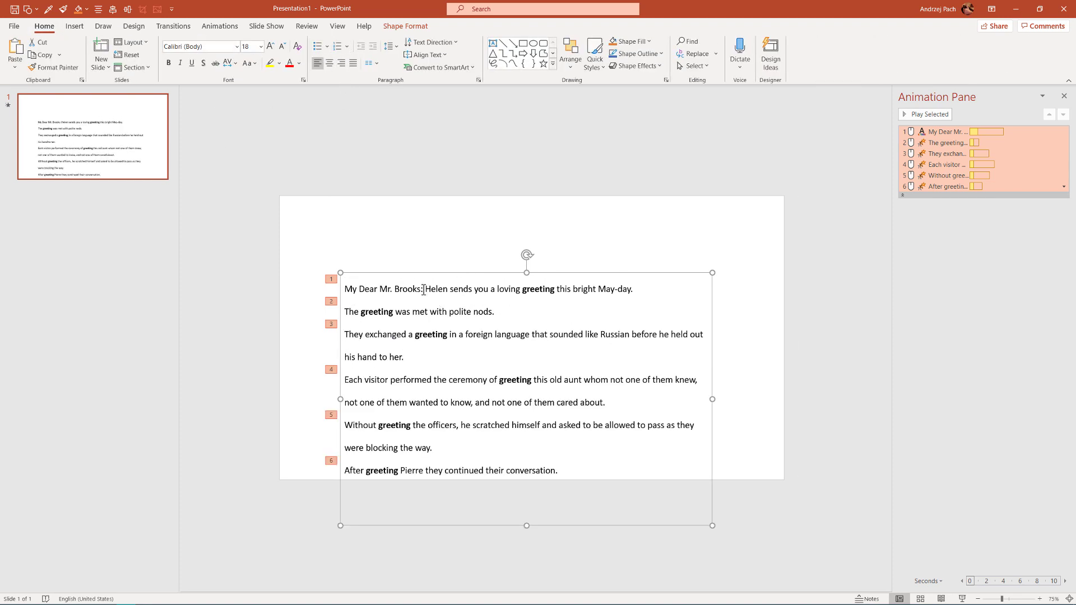
click(330, 63)
drag(482, 271, 483, 234)
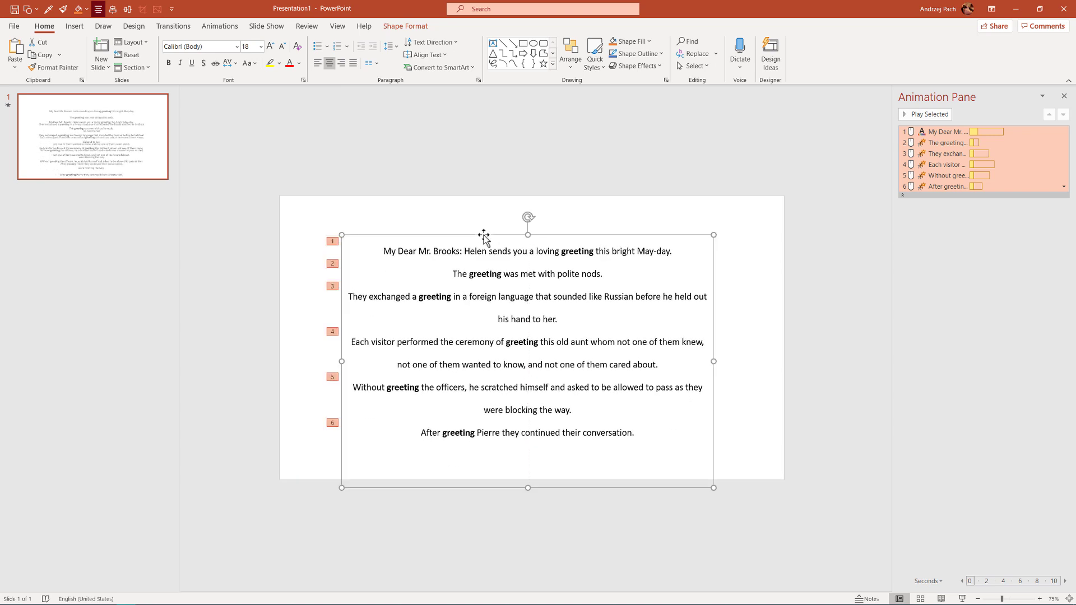
key(ctrl+shift+period)
key(ctrl+shift+period)
key(ctrl+shift+comma)
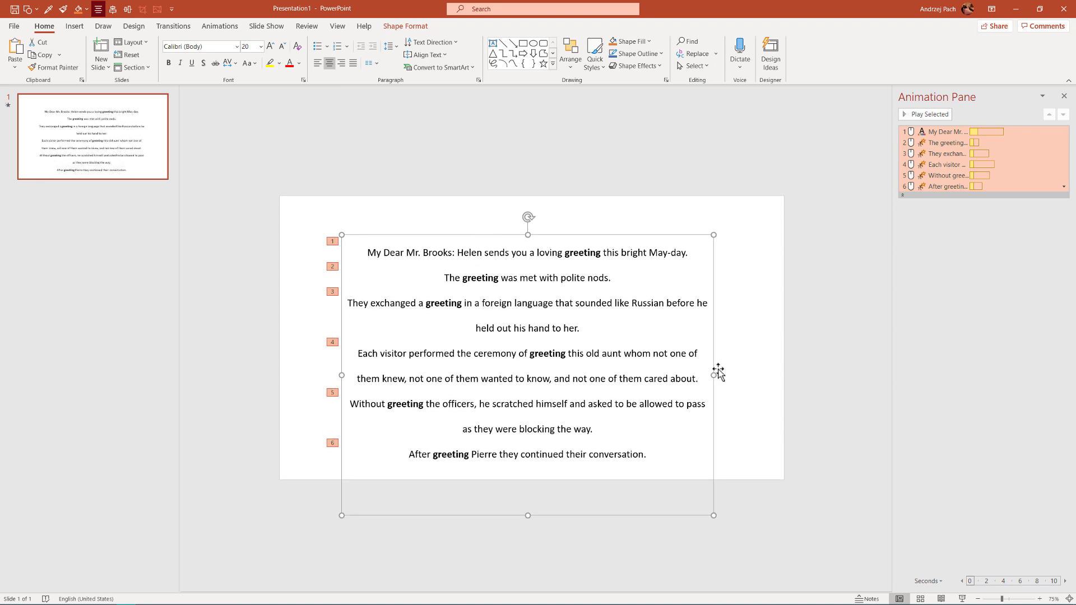
drag(712, 375, 760, 375)
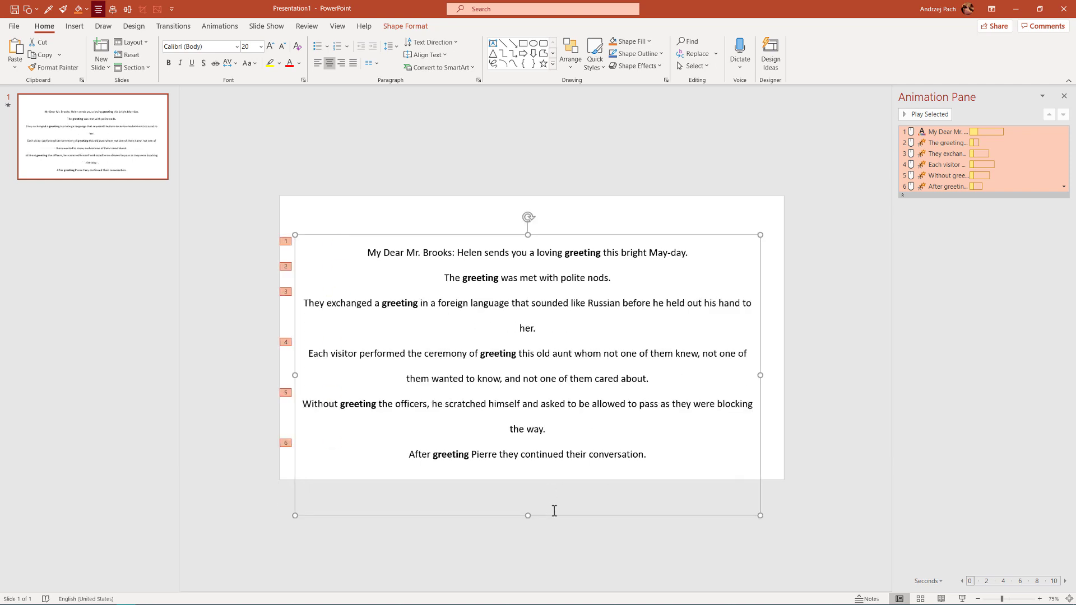
drag(558, 507, 555, 499)
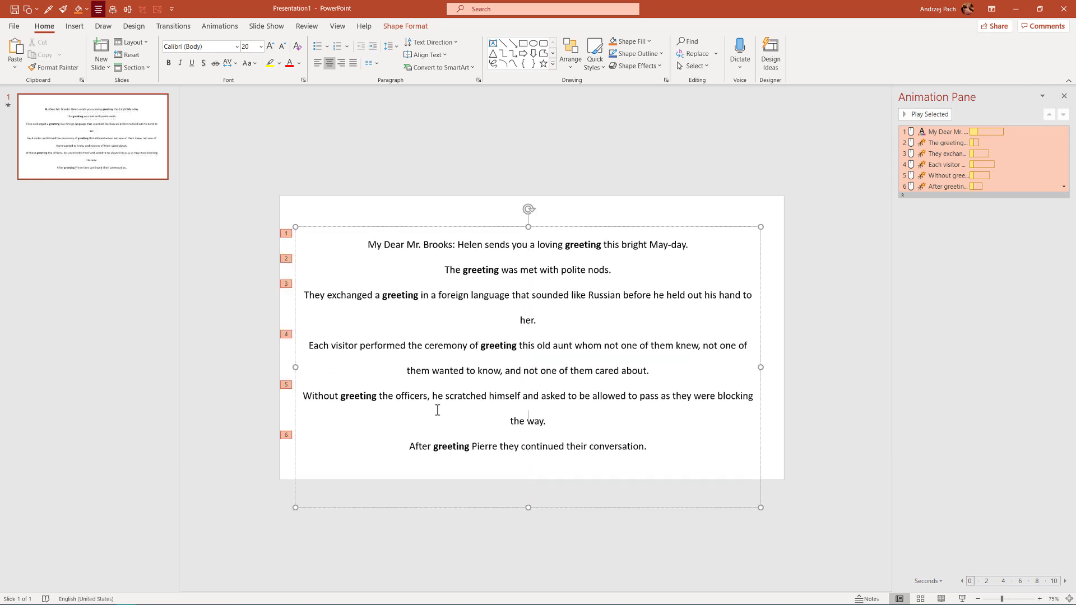
Shrink paragraphs 5 and 3 to 18 pt so each fits on a single line
triple_click(327, 396)
key(ctrl+bracketleft)
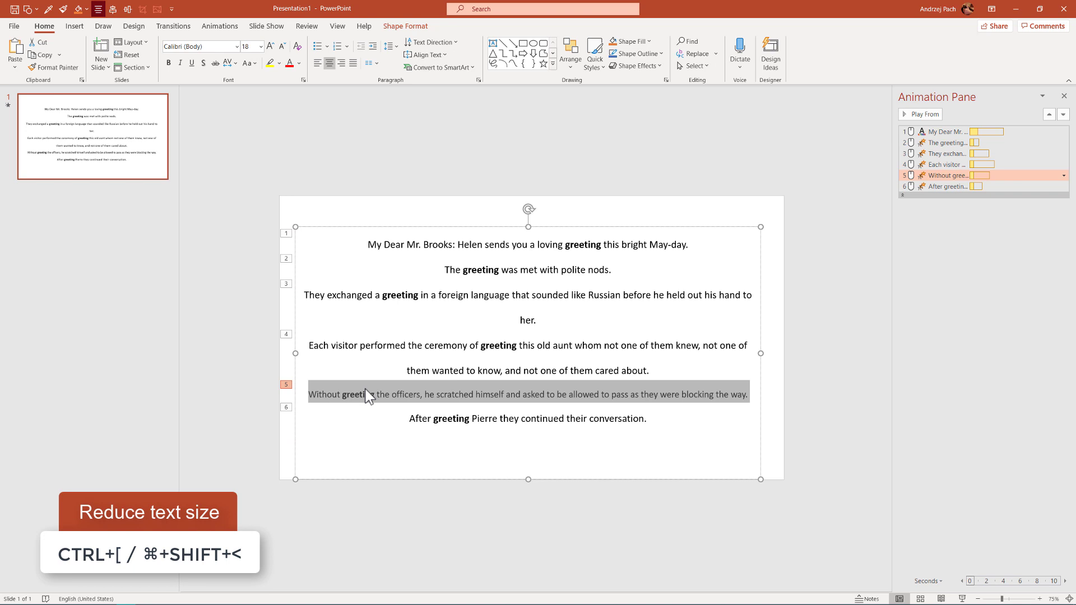
click(423, 306)
triple_click(308, 286)
key(ctrl+bracketleft)
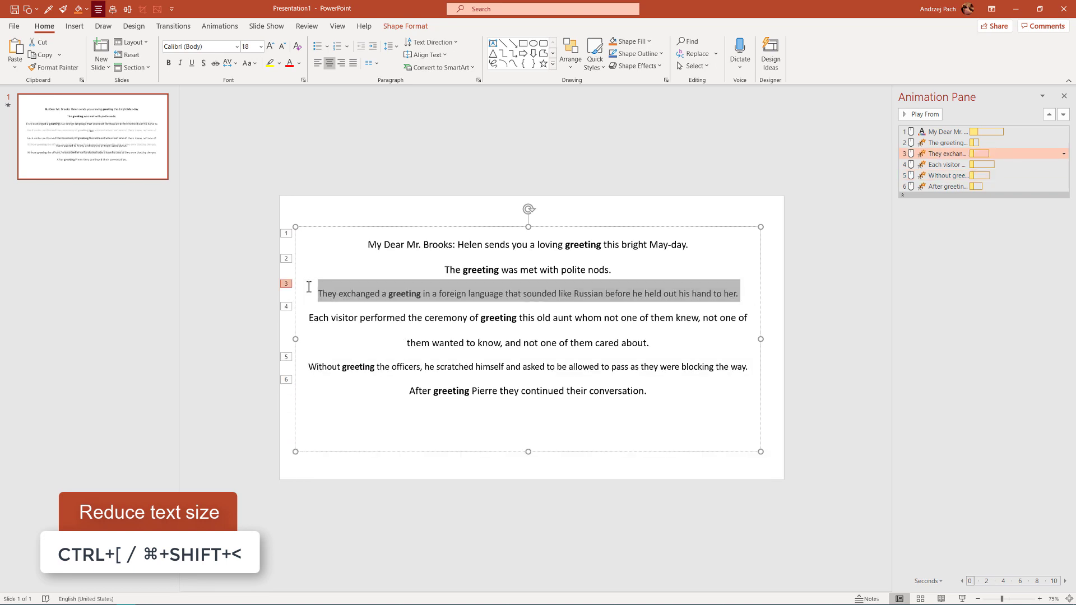
Deselect the text box by clicking an empty part of the slide
click(579, 455)
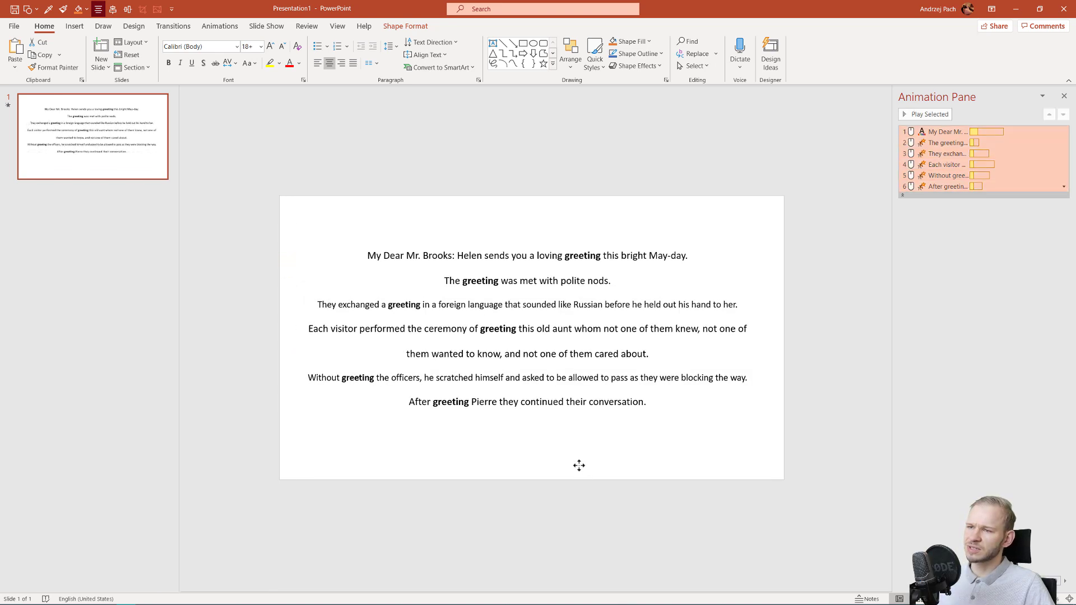